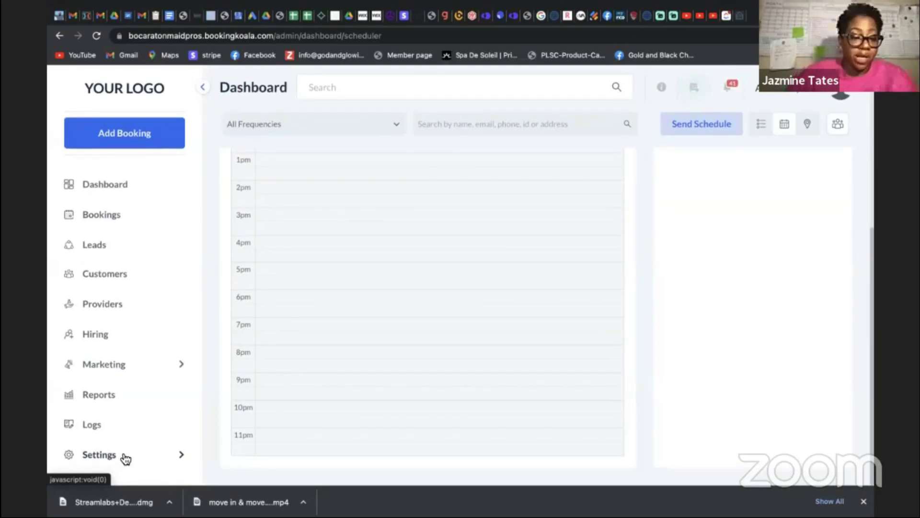
Open the Frequencies page of Form 1 under the Home Cleaning industry settings
left_click(182, 457)
scroll(181, 384, "down", 3)
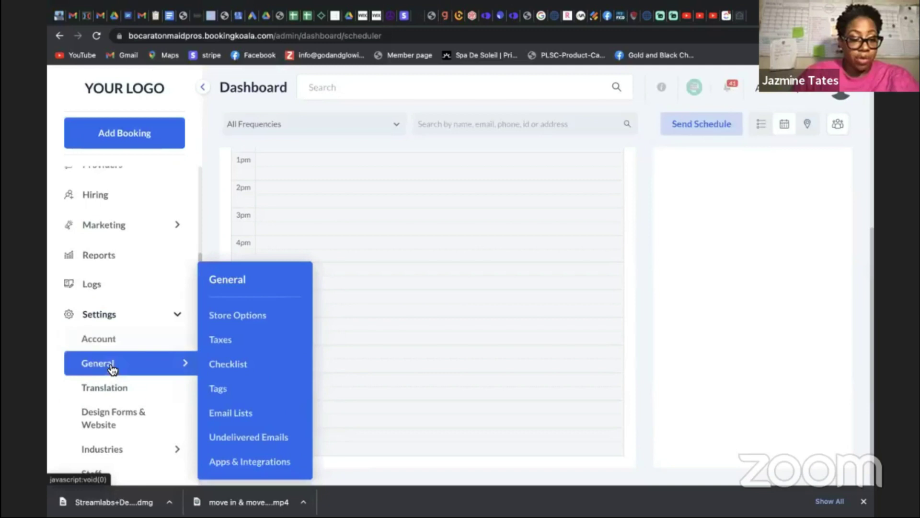
scroll(110, 395, "down", 2)
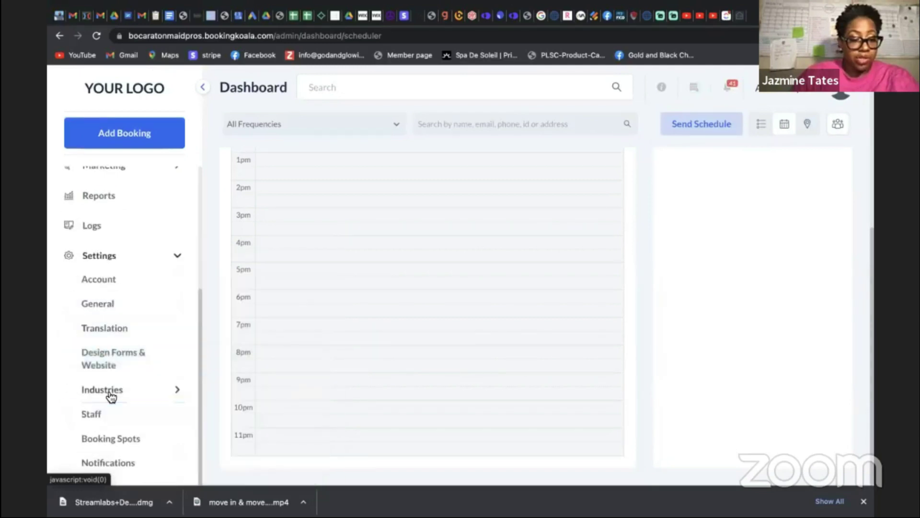
left_click(154, 398)
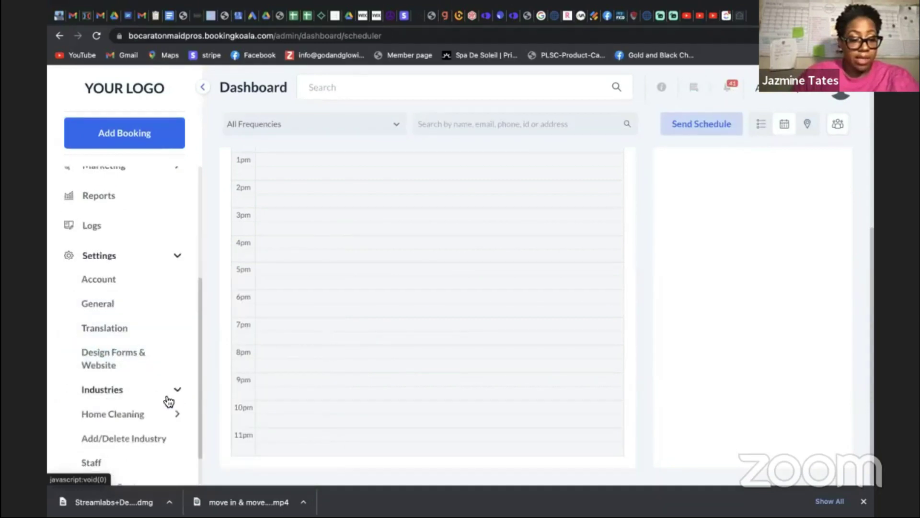
left_click(134, 418)
scroll(119, 441, "down", 1)
mouse_move(120, 404)
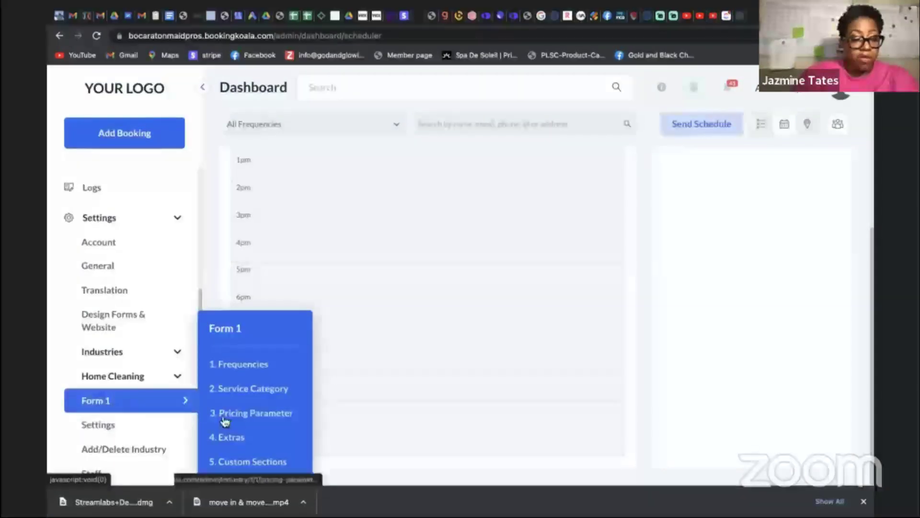
left_click(249, 369)
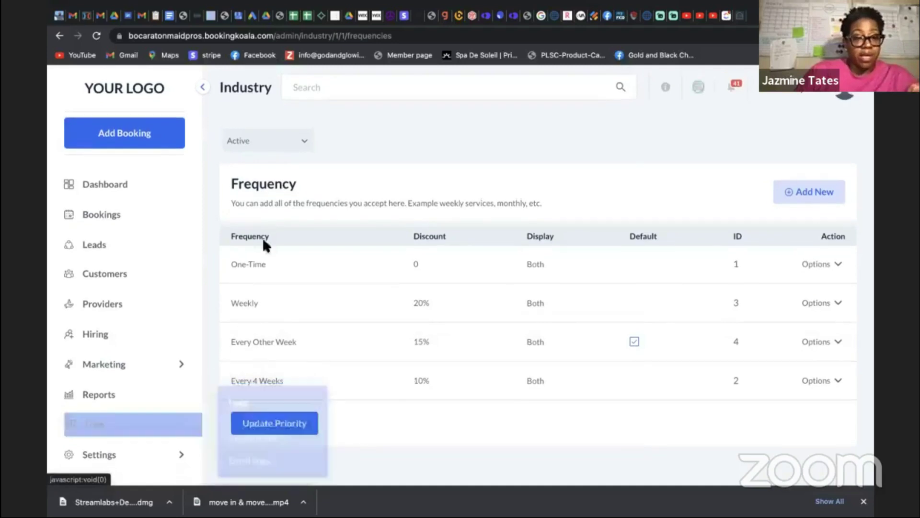
Open the Pricing Parameter page of Home Cleaning's Form 1
left_click(180, 457)
scroll(181, 459, "down", 4)
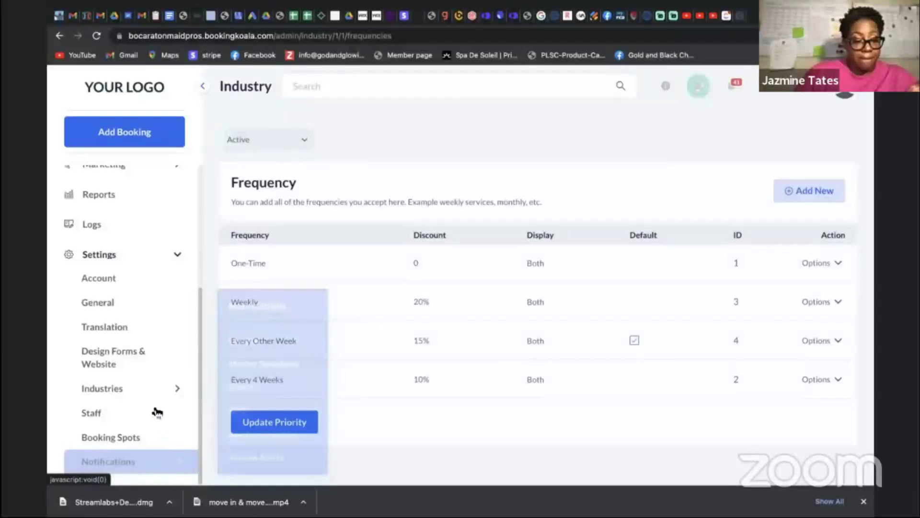
left_click(172, 390)
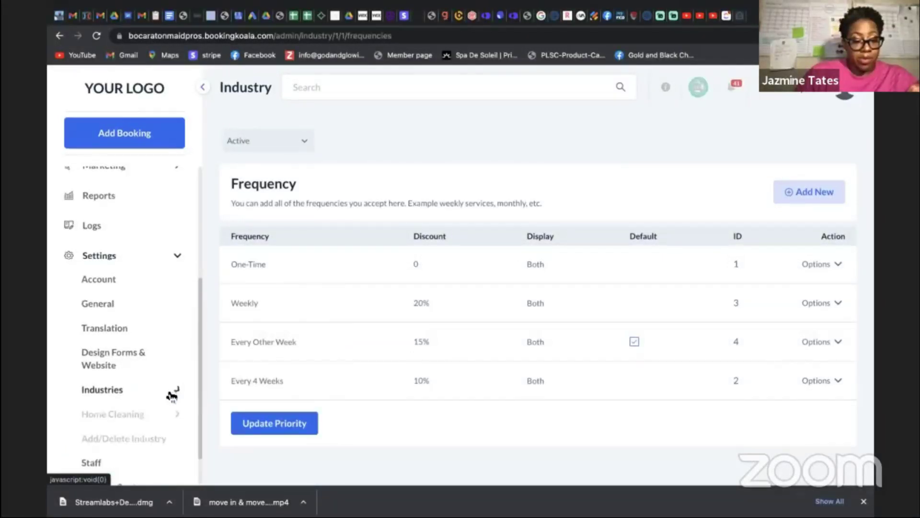
left_click(129, 425)
mouse_move(106, 438)
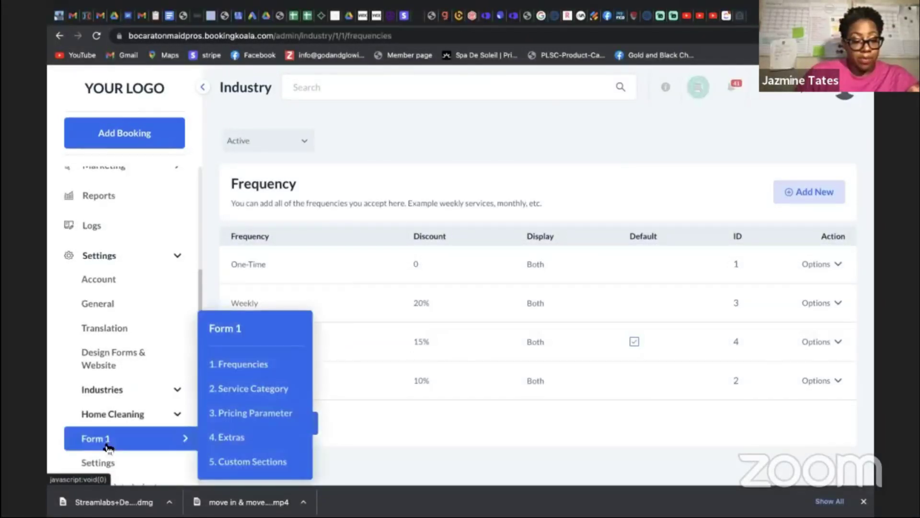
left_click(257, 415)
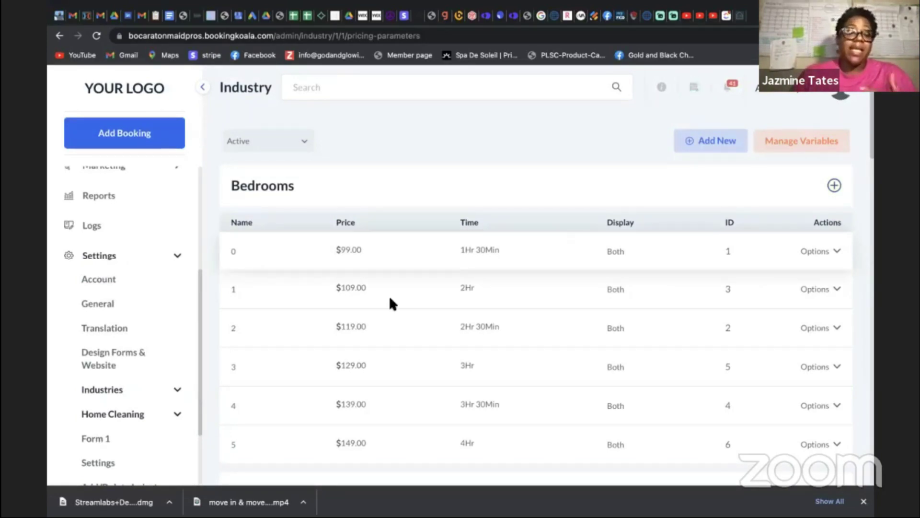
Examine the prices and times of the bedroom, bathroom, square footage and exclude parameters
scroll(388, 296, "down", 3)
scroll(387, 291, "up", 3)
scroll(298, 211, "down", 1)
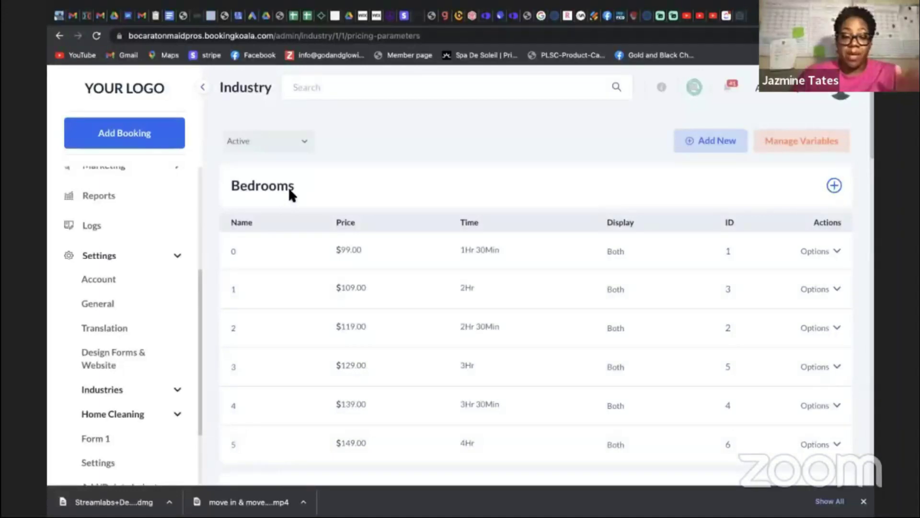
scroll(289, 191, "down", 10)
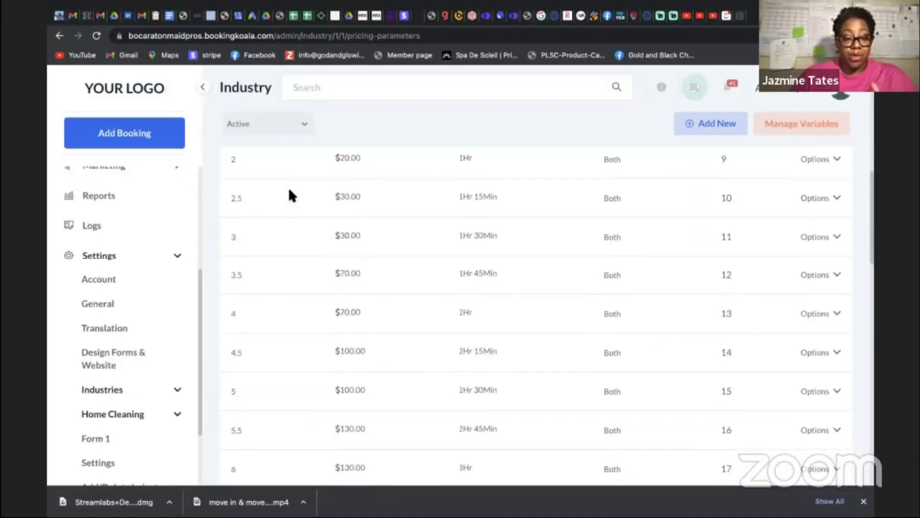
scroll(290, 192, "down", 15)
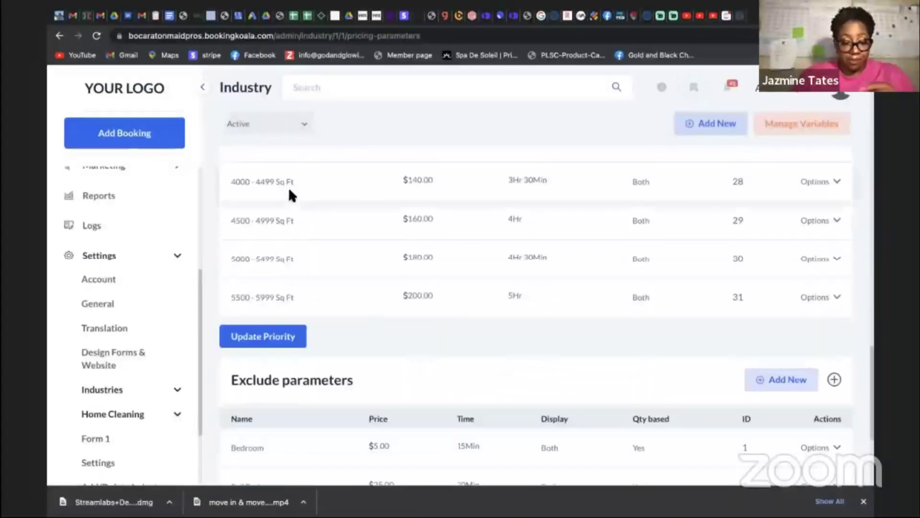
scroll(289, 190, "down", 5)
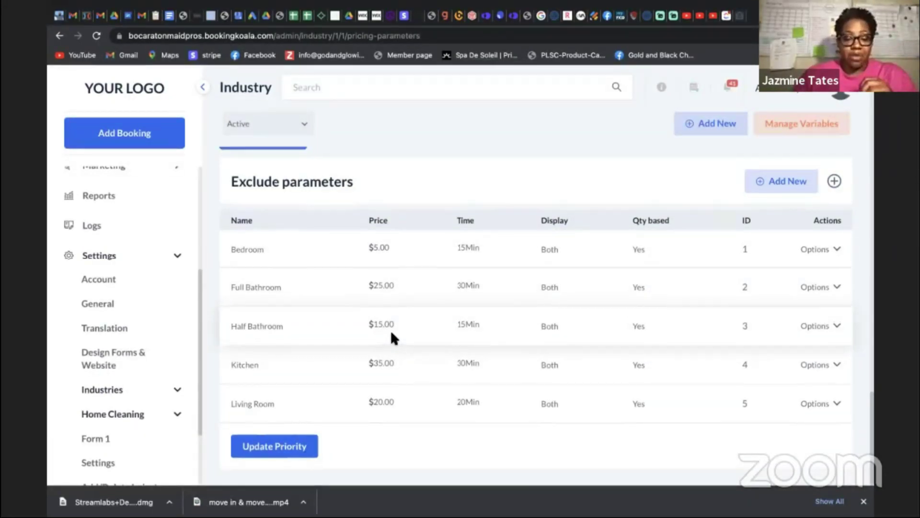
scroll(391, 333, "up", 3)
scroll(391, 333, "down", 3)
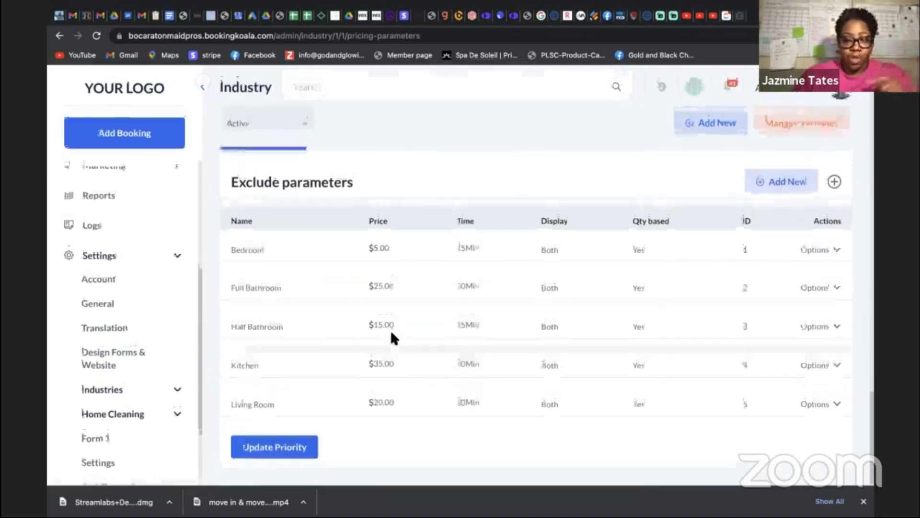
scroll(391, 333, "up", 10)
scroll(391, 335, "up", 12)
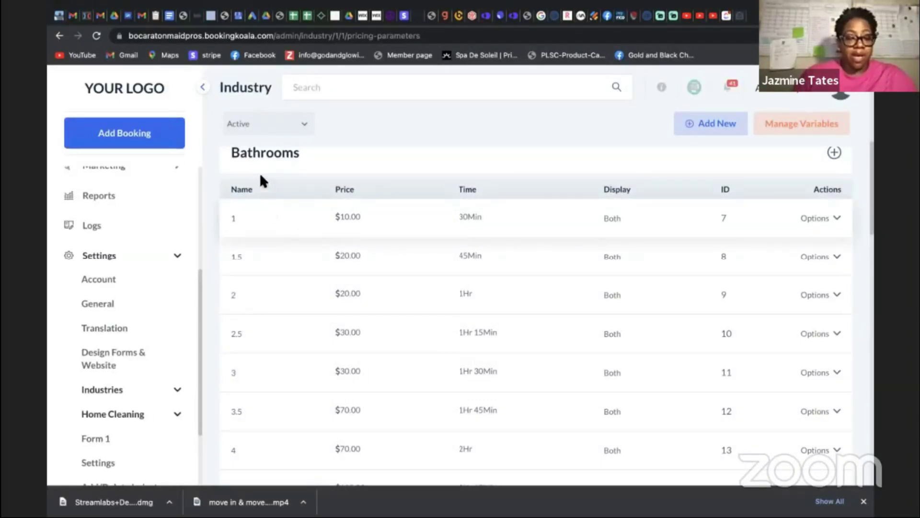
scroll(239, 217, "up", 1)
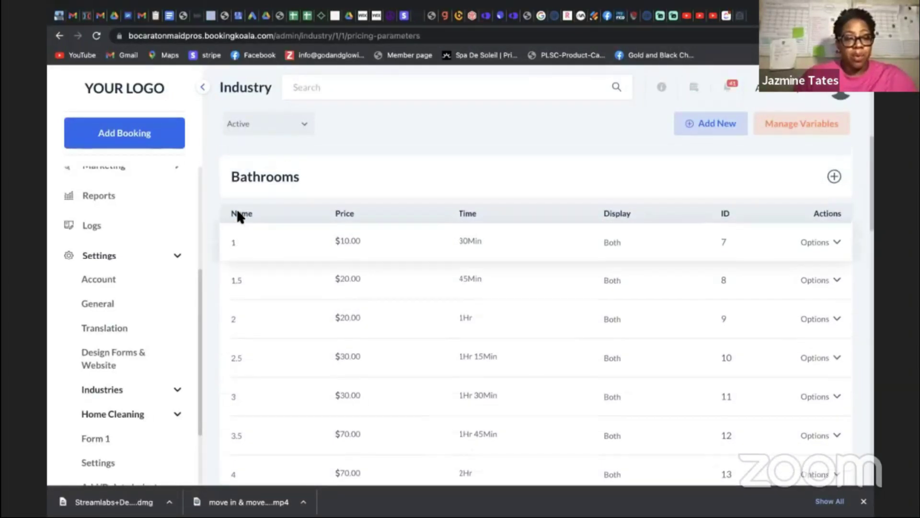
scroll(324, 218, "up", 10)
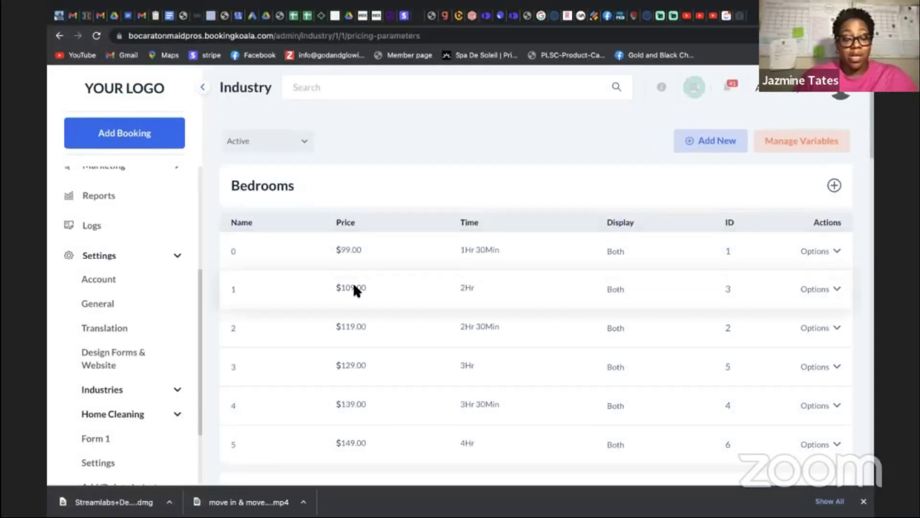
scroll(355, 290, "down", 2)
scroll(354, 288, "down", 2)
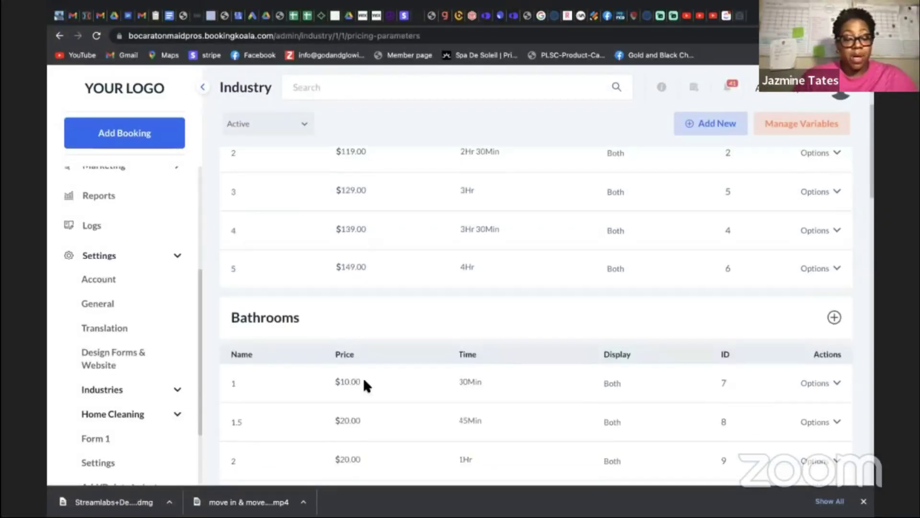
Set the price of the 1000 - 1499 Sq Ft parameter to $25.00 and save it
scroll(364, 380, "down", 15)
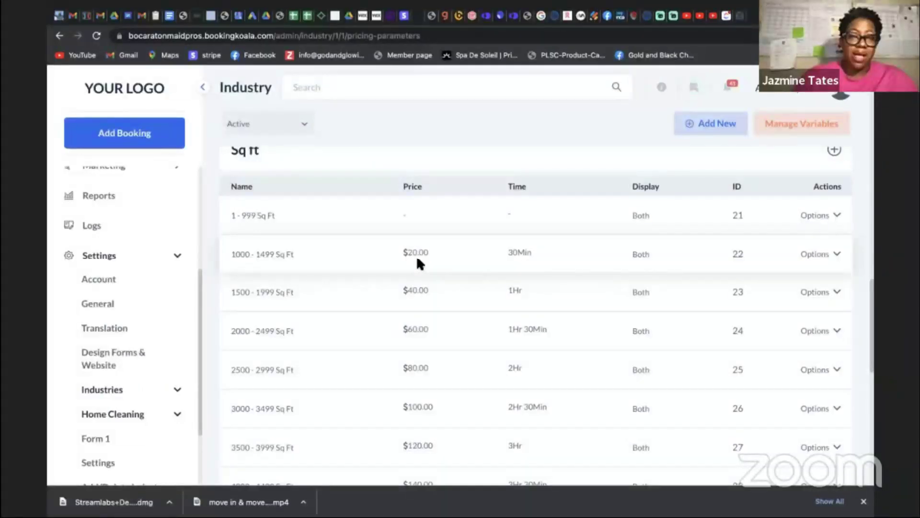
left_click_drag(398, 251, 462, 251)
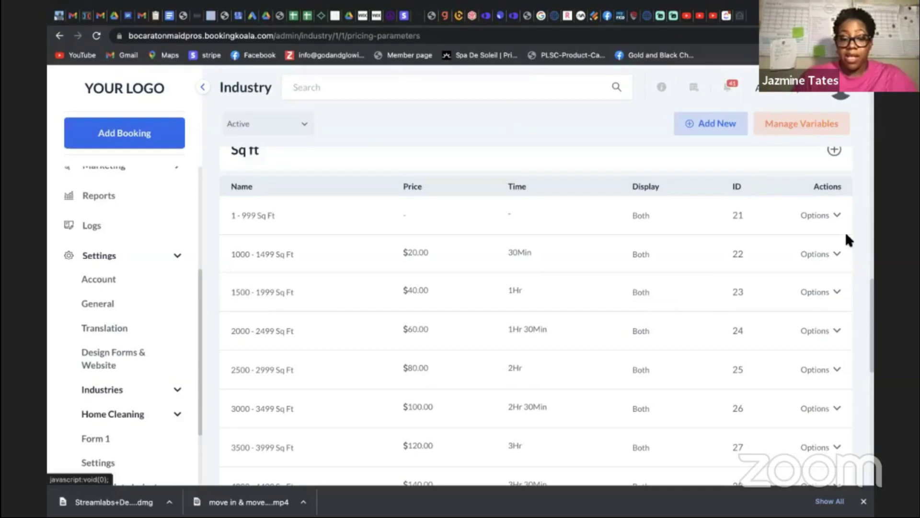
left_click(816, 254)
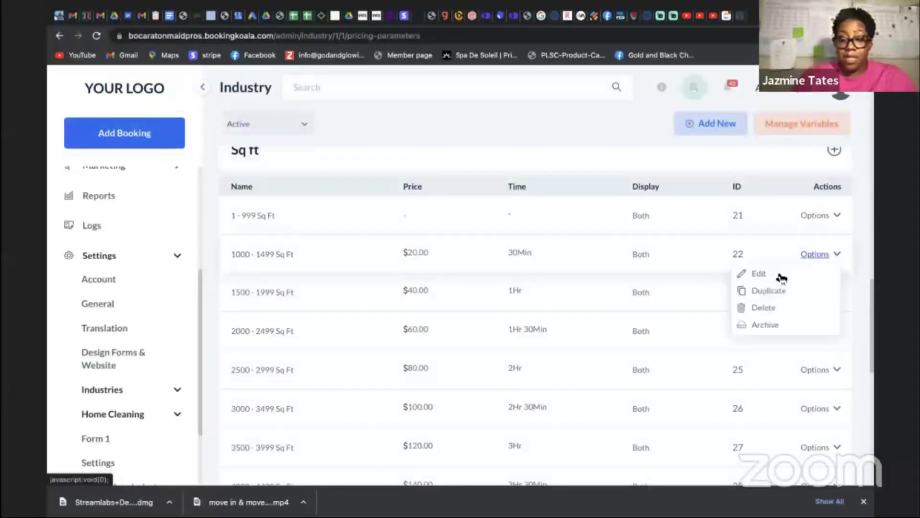
left_click(766, 276)
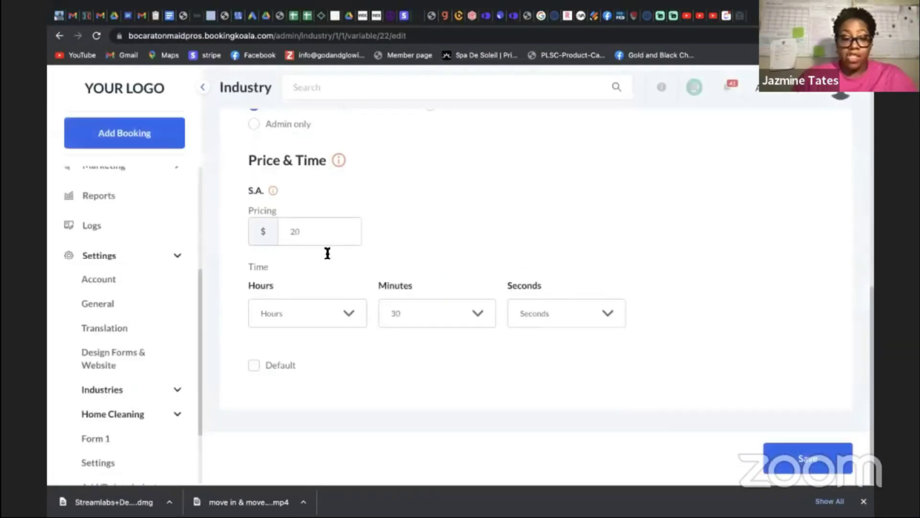
left_click(301, 231)
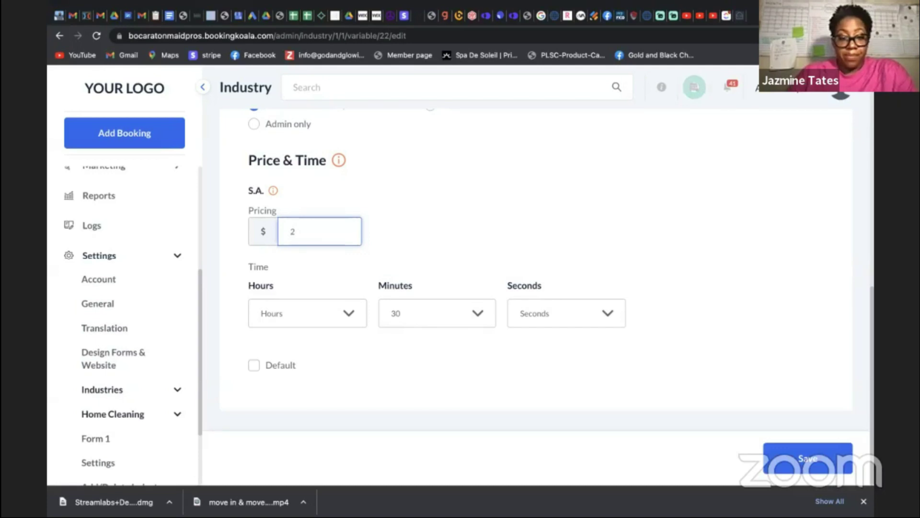
type("5.00")
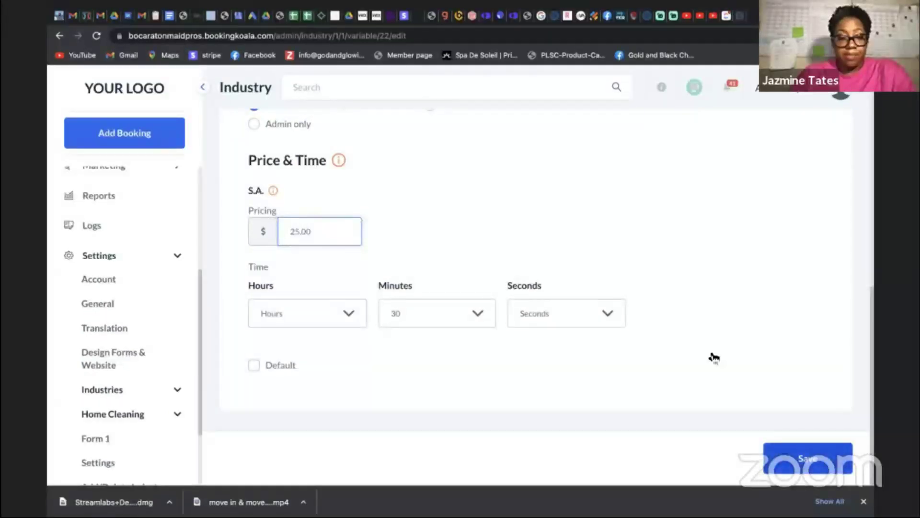
key("Return")
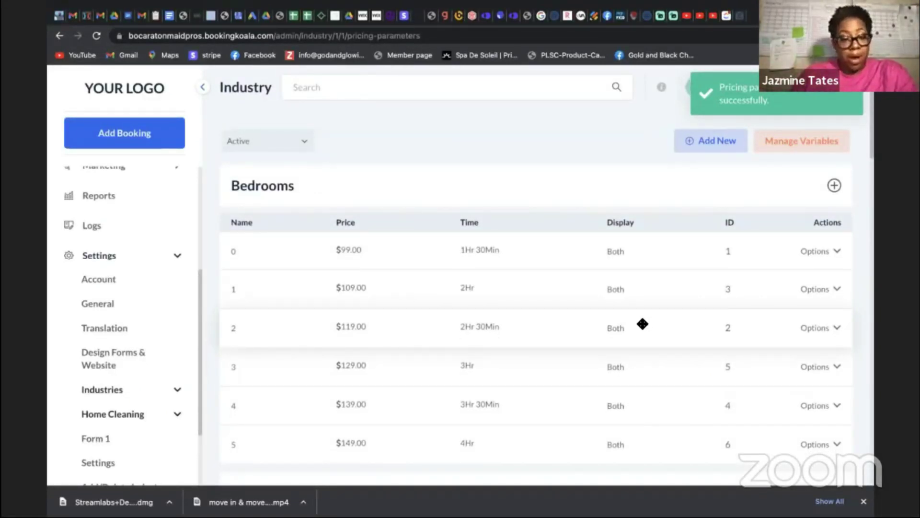
Review the Bedrooms and Bathrooms pricing tables
scroll(642, 324, "down", 1)
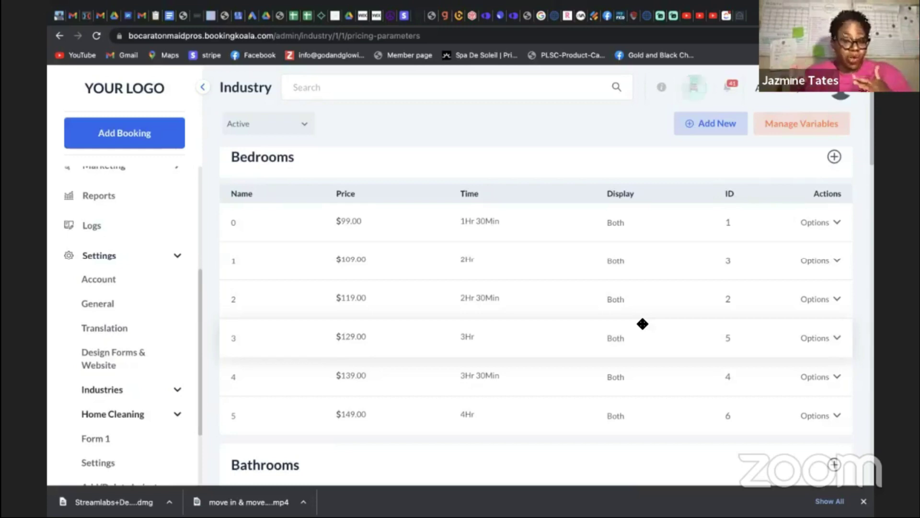
scroll(624, 285, "down", 2)
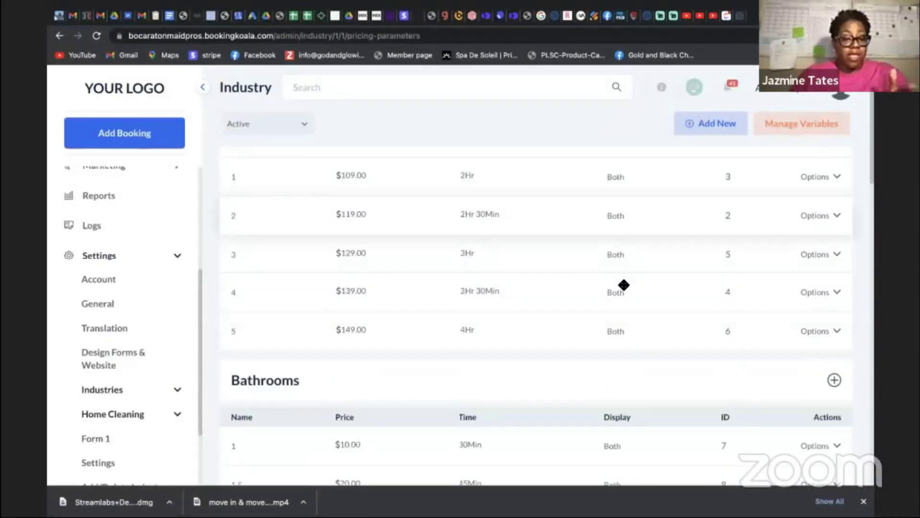
scroll(624, 285, "up", 2)
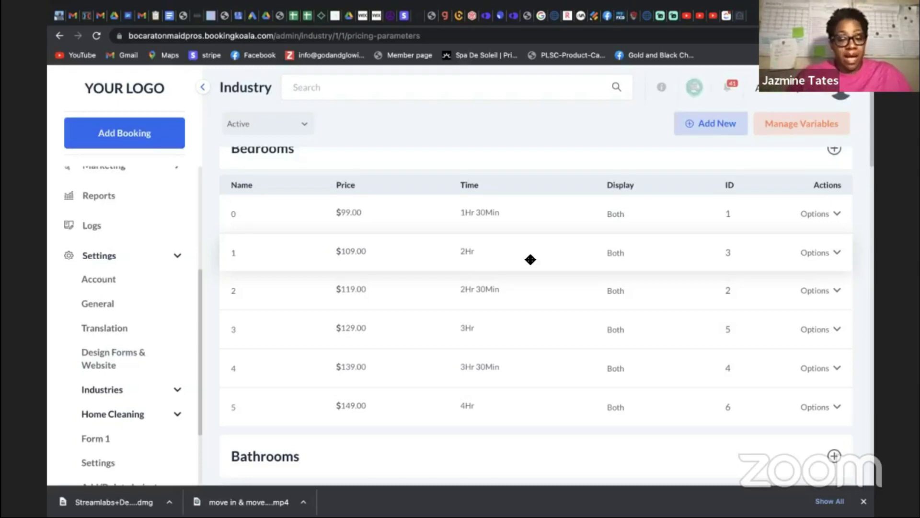
scroll(530, 259, "down", 5)
scroll(530, 261, "down", 2)
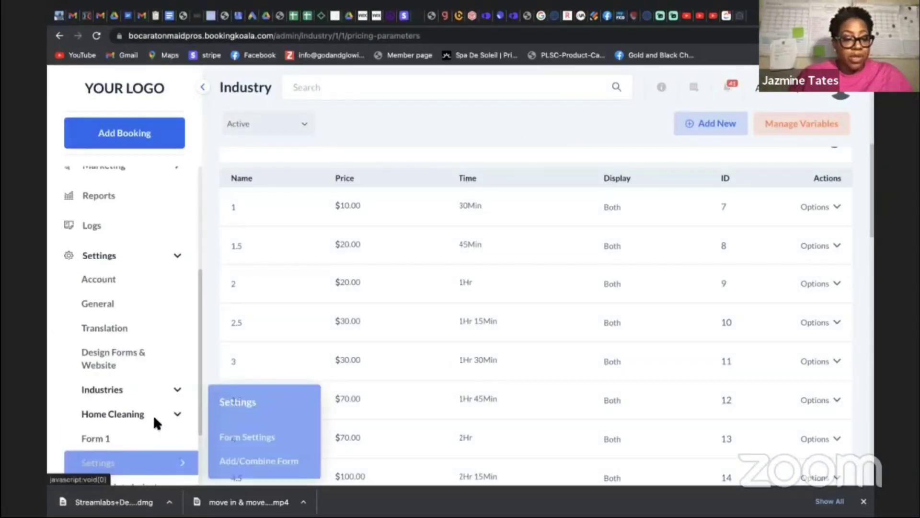
Open the Add/Delete Industry page from the industries settings
scroll(152, 422, "down", 1)
scroll(151, 416, "down", 1)
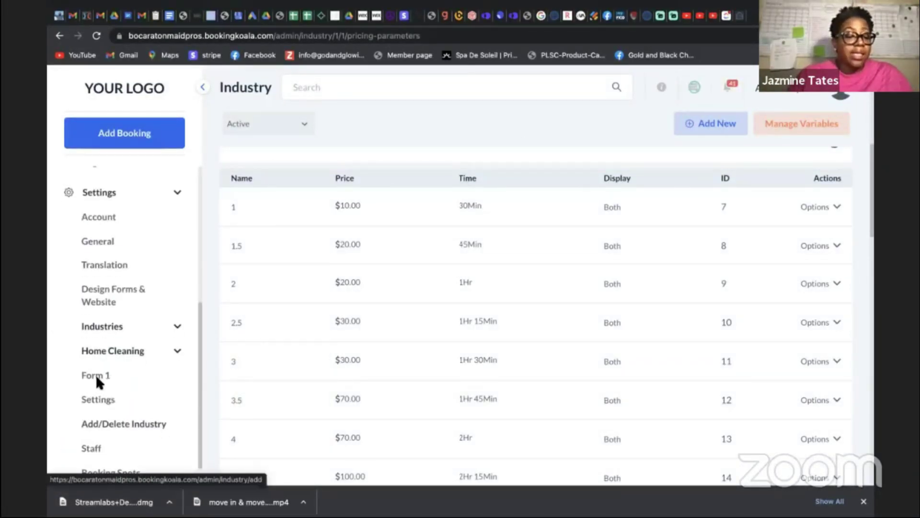
left_click(179, 355)
left_click(180, 359)
mouse_move(180, 372)
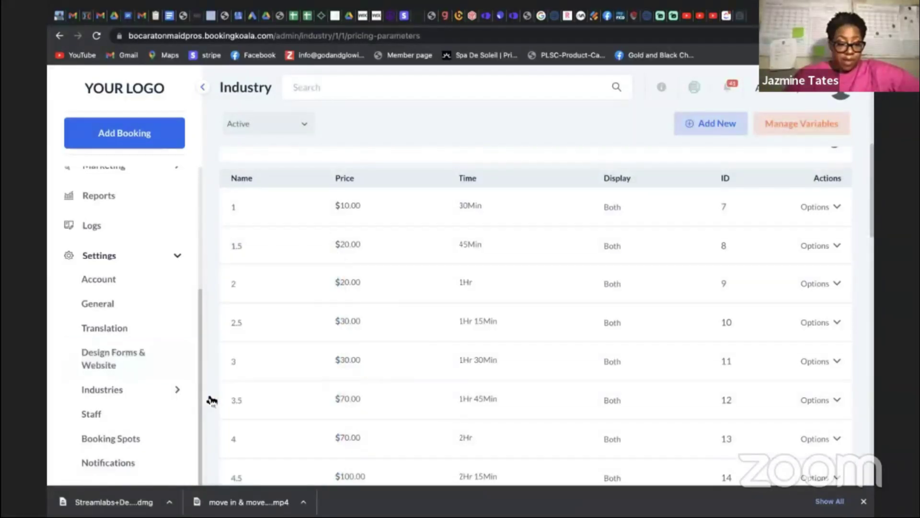
left_click(174, 391)
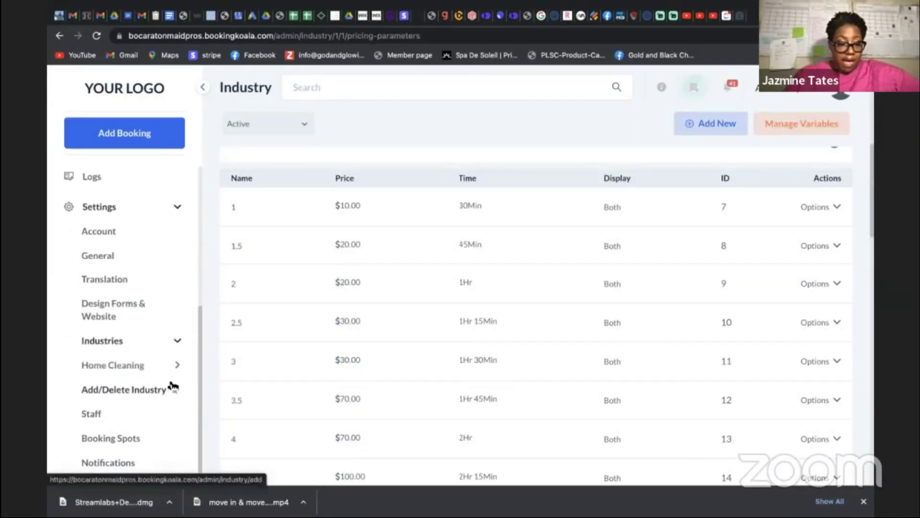
left_click(138, 392)
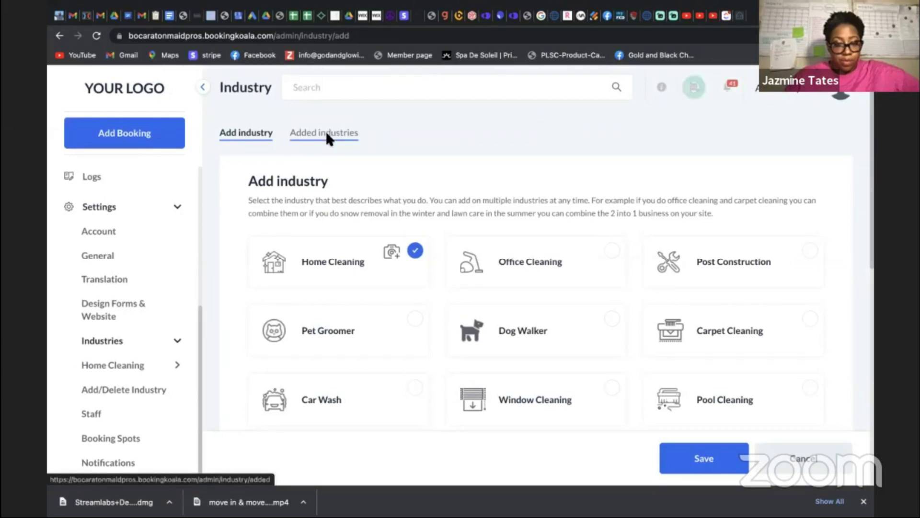
Open the form for adding a custom industry at the end of the industry list
scroll(356, 306, "down", 3)
scroll(358, 314, "down", 5)
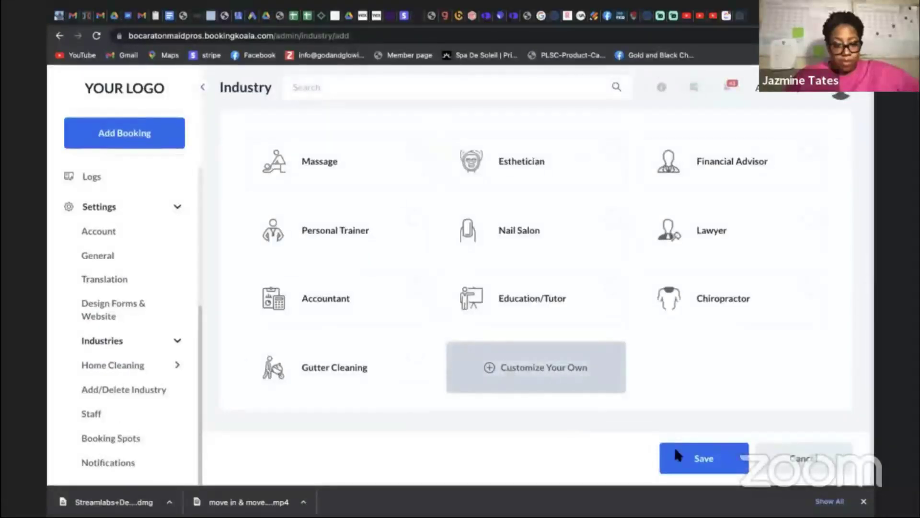
left_click(553, 379)
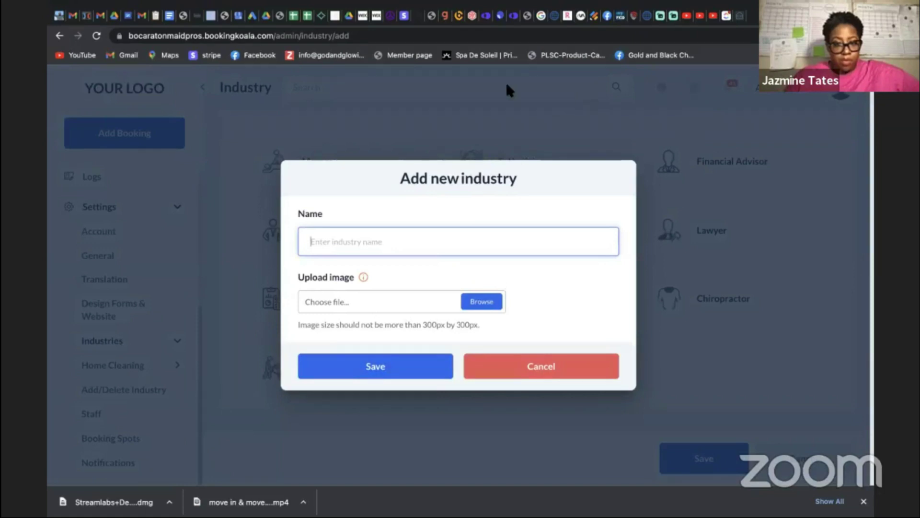
Try to cancel and save the new industry form with the name left empty
left_click(508, 365)
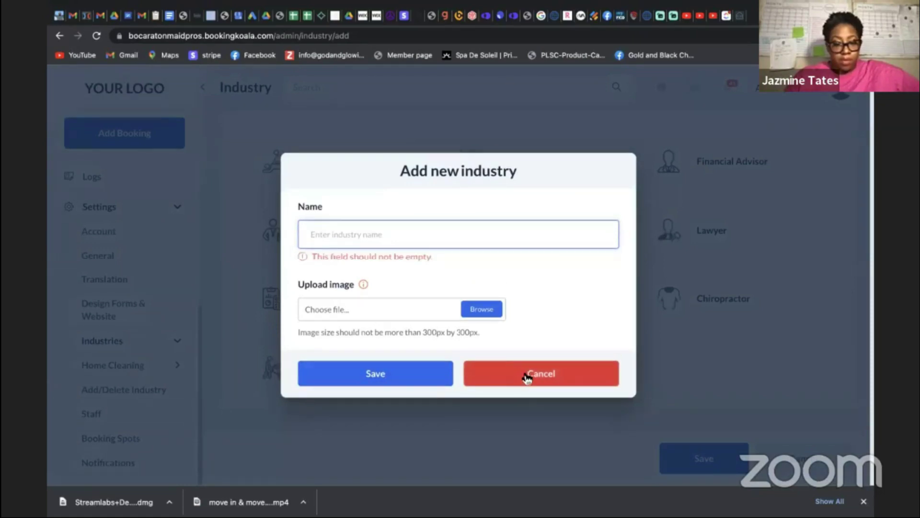
left_click(526, 376)
left_click(67, 389)
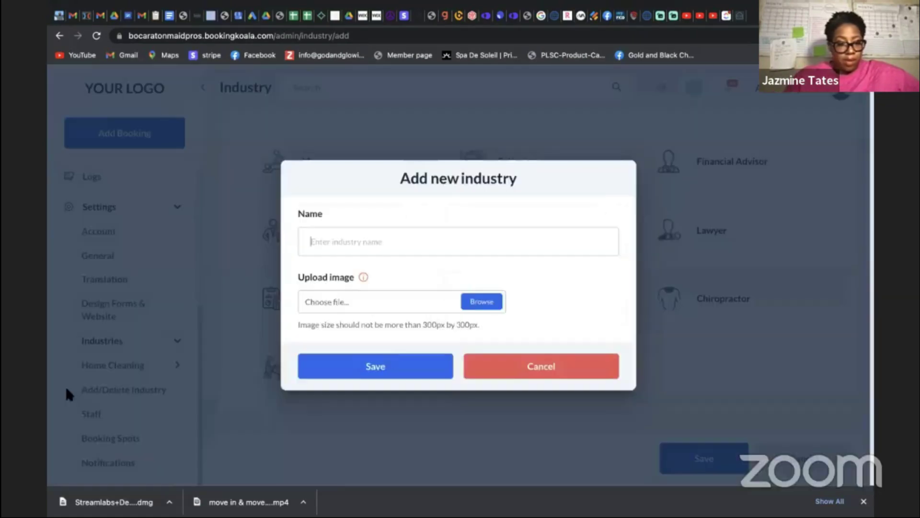
left_click(550, 369)
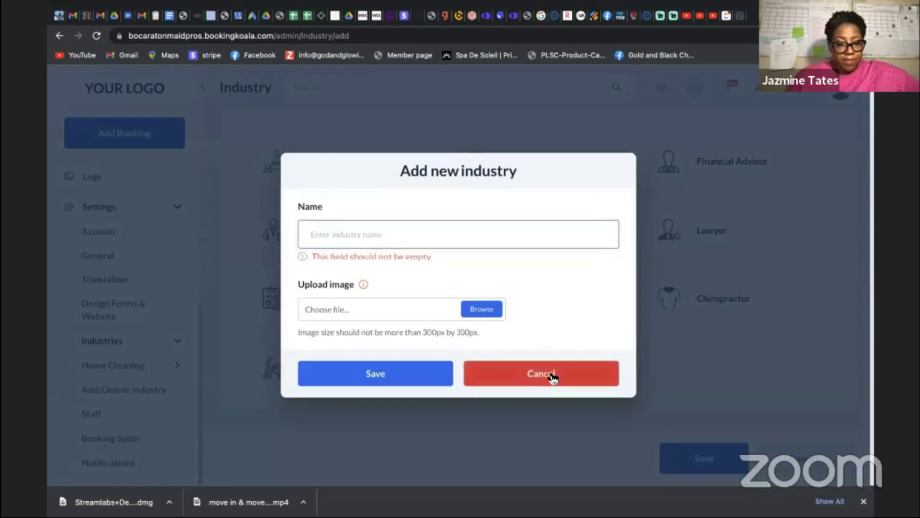
left_click(550, 376)
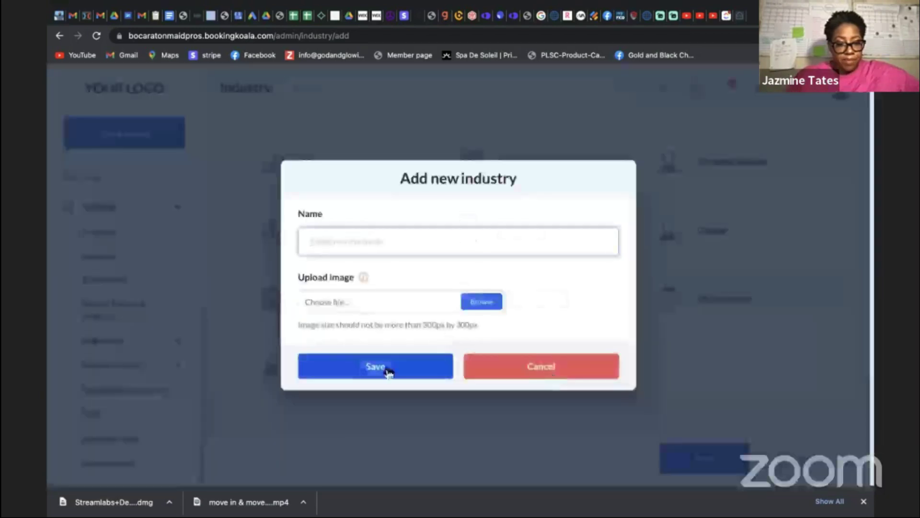
left_click(385, 372)
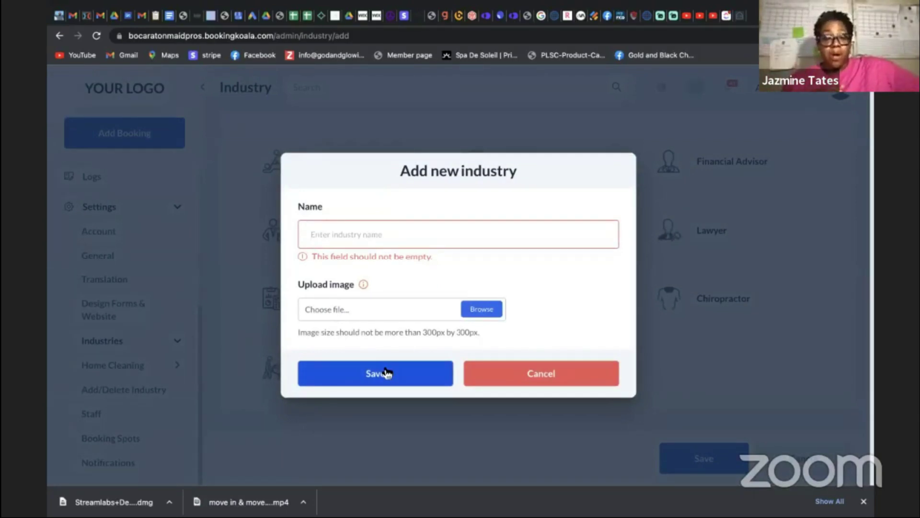
Leave the new industry form and open Store Options in the general settings
left_click(60, 36)
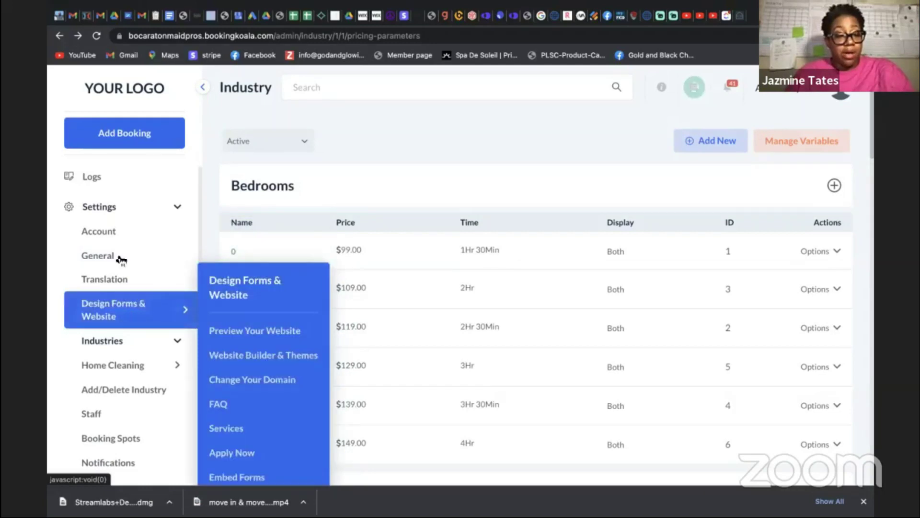
mouse_move(121, 258)
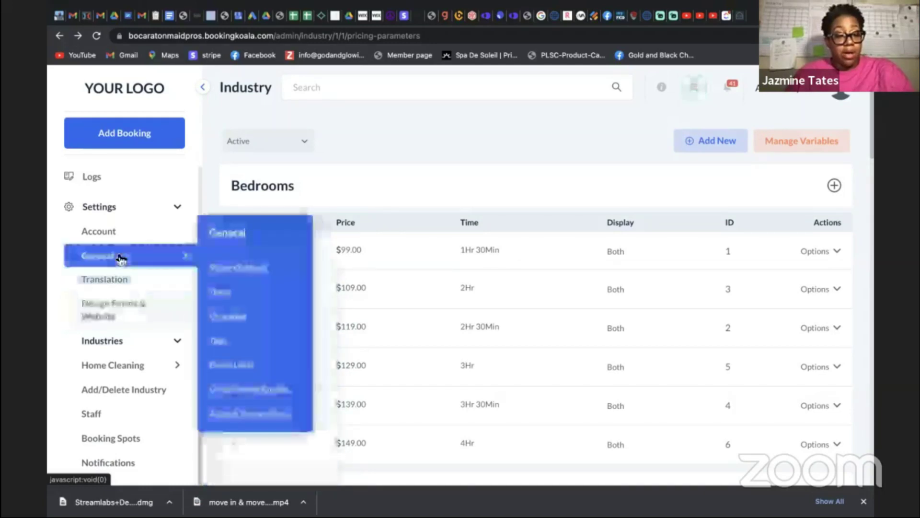
left_click(244, 271)
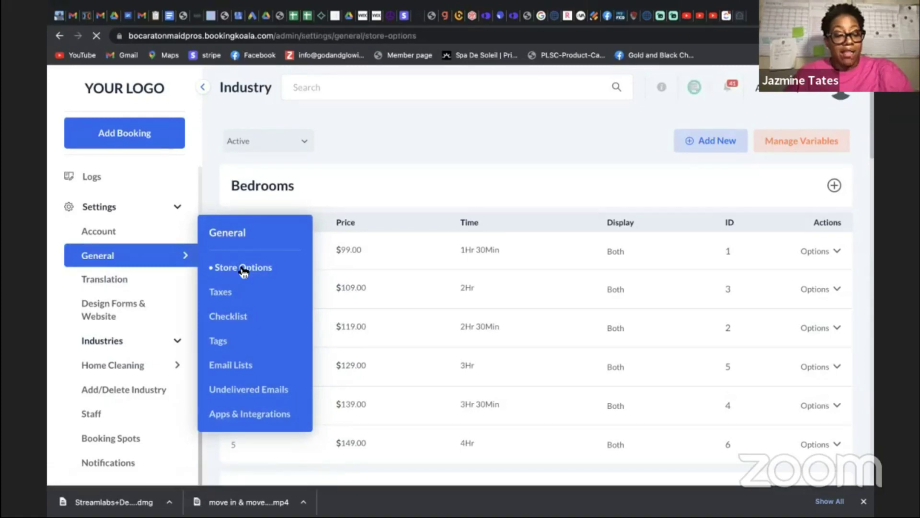